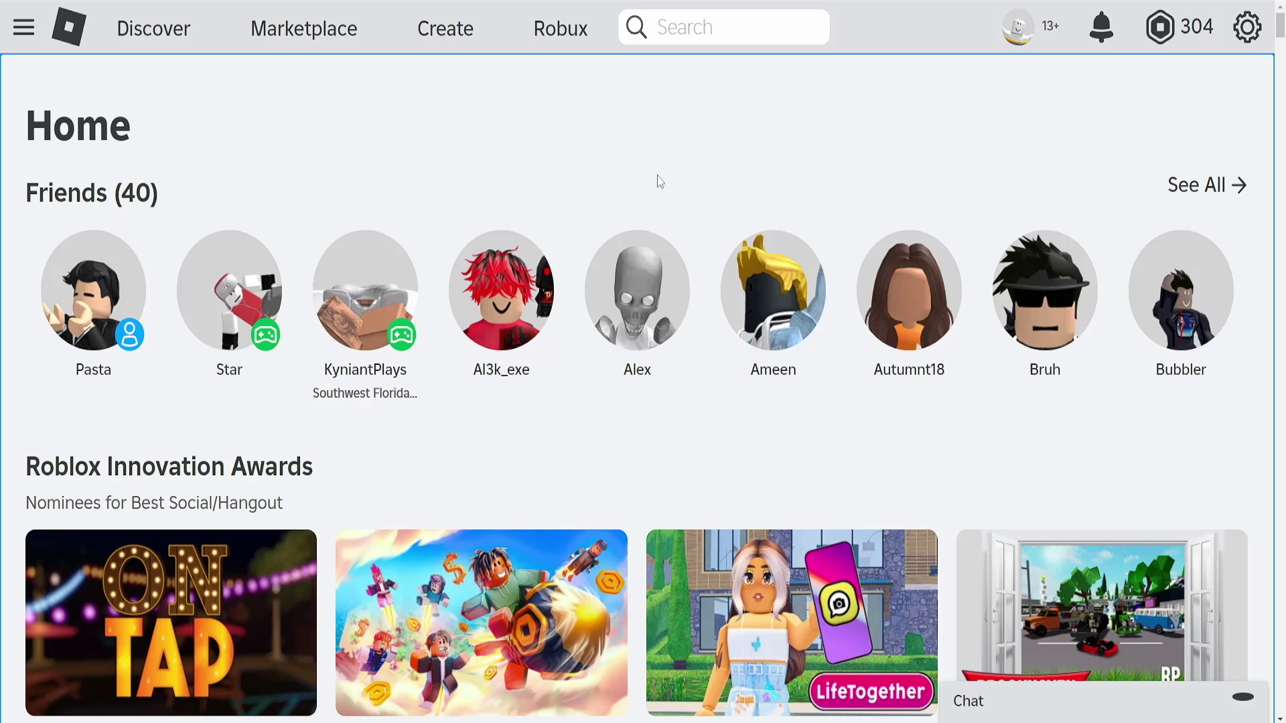
{"action": "scroll", "coordinate": [668, 194], "scroll_direction": "down", "scroll_amount": 3}
{"action": "scroll", "coordinate": [669, 194], "scroll_direction": "up", "scroll_amount": 3}
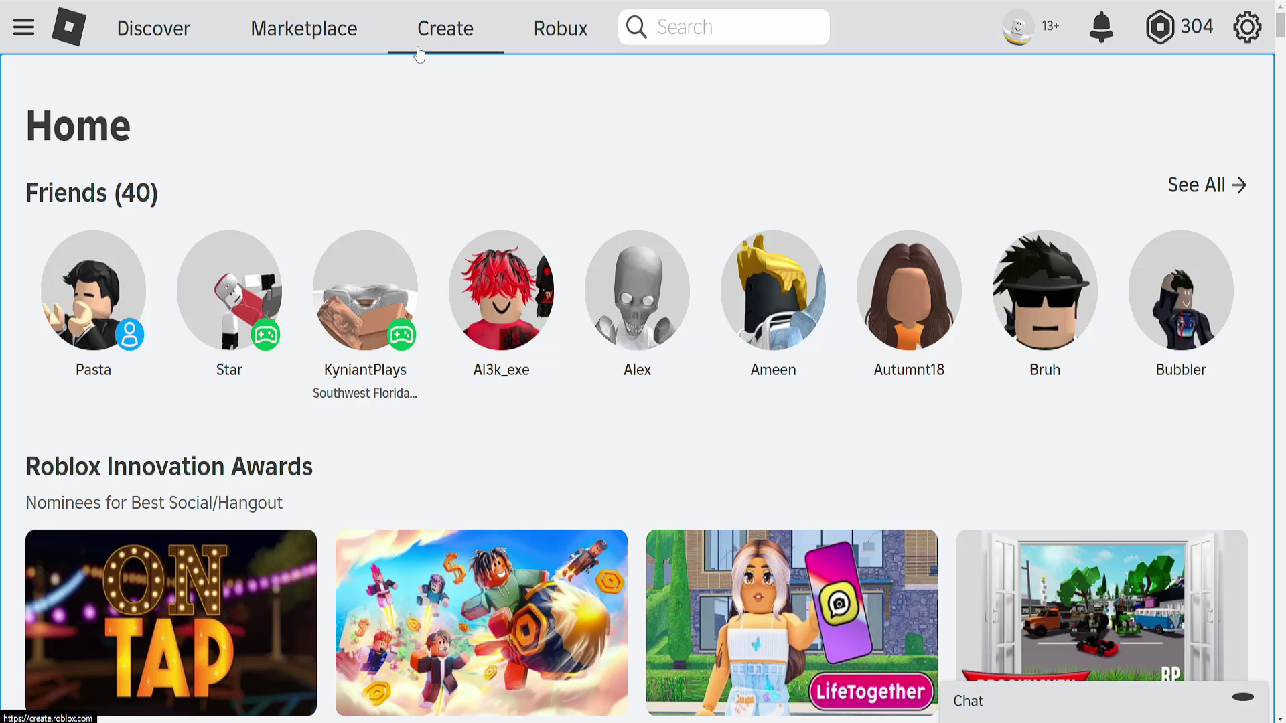
- Go from the Roblox home page to the Creator Hub welcome page via the Create tab
{"action": "left_click", "coordinate": [440, 40]}
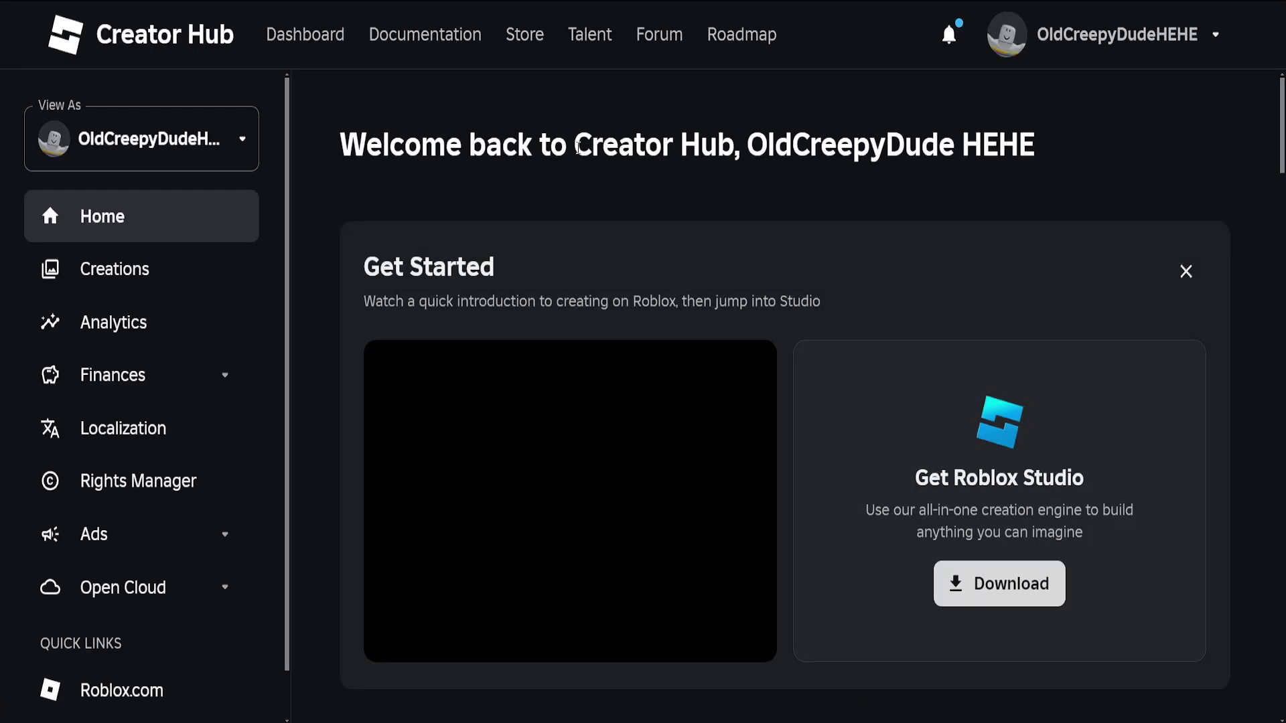
- Open Creations and switch to its Development Items tab
{"action": "left_click_drag", "start_coordinate": [575, 144], "coordinate": [741, 140]}
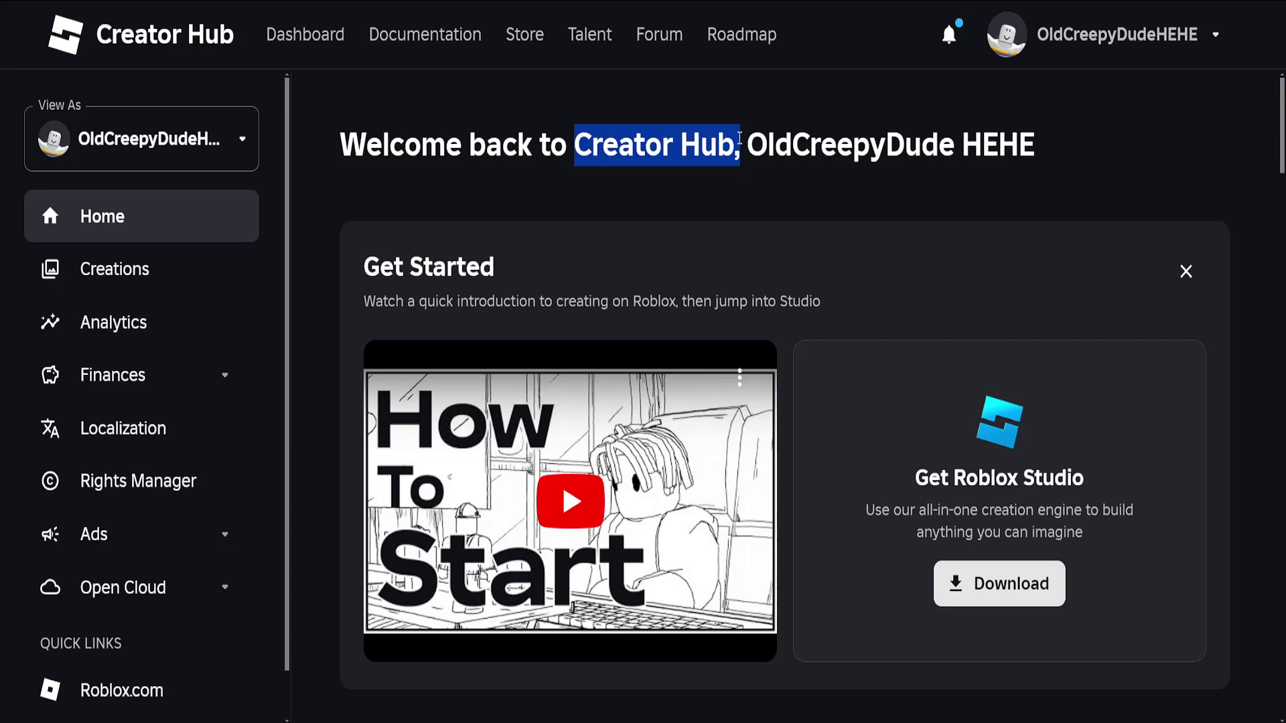
{"action": "left_click", "coordinate": [741, 139]}
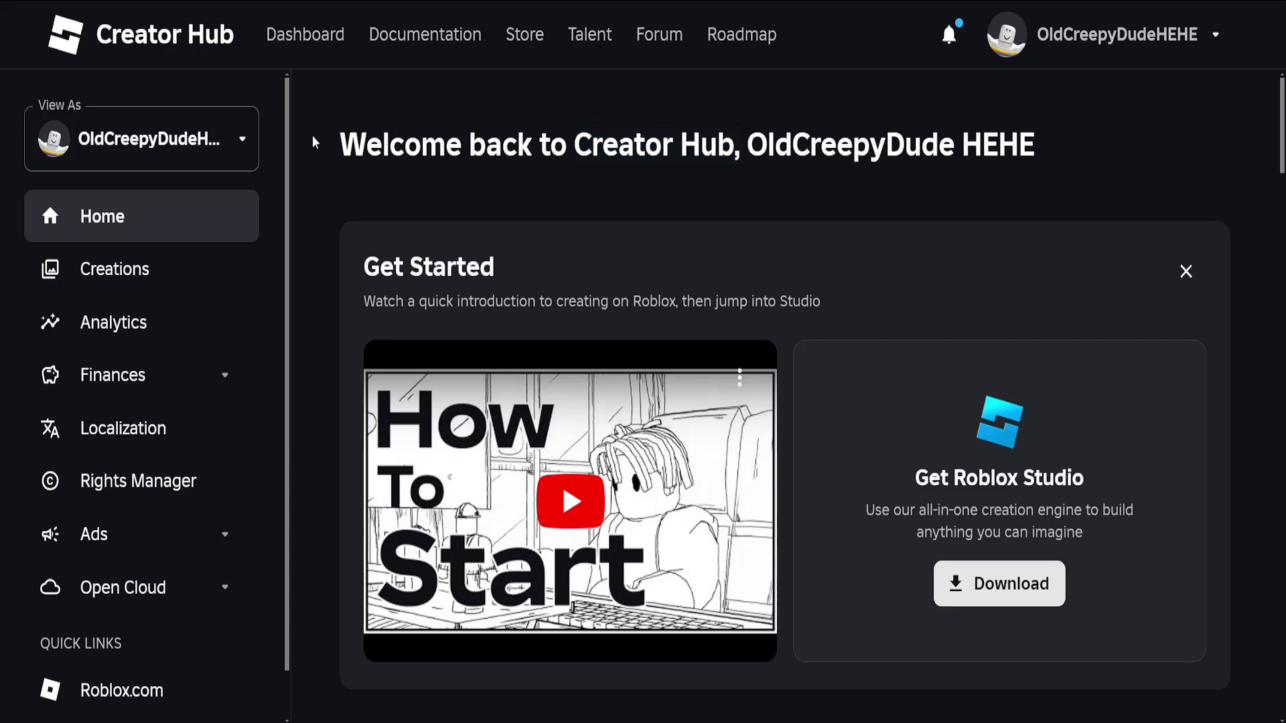
{"action": "left_click", "coordinate": [195, 274]}
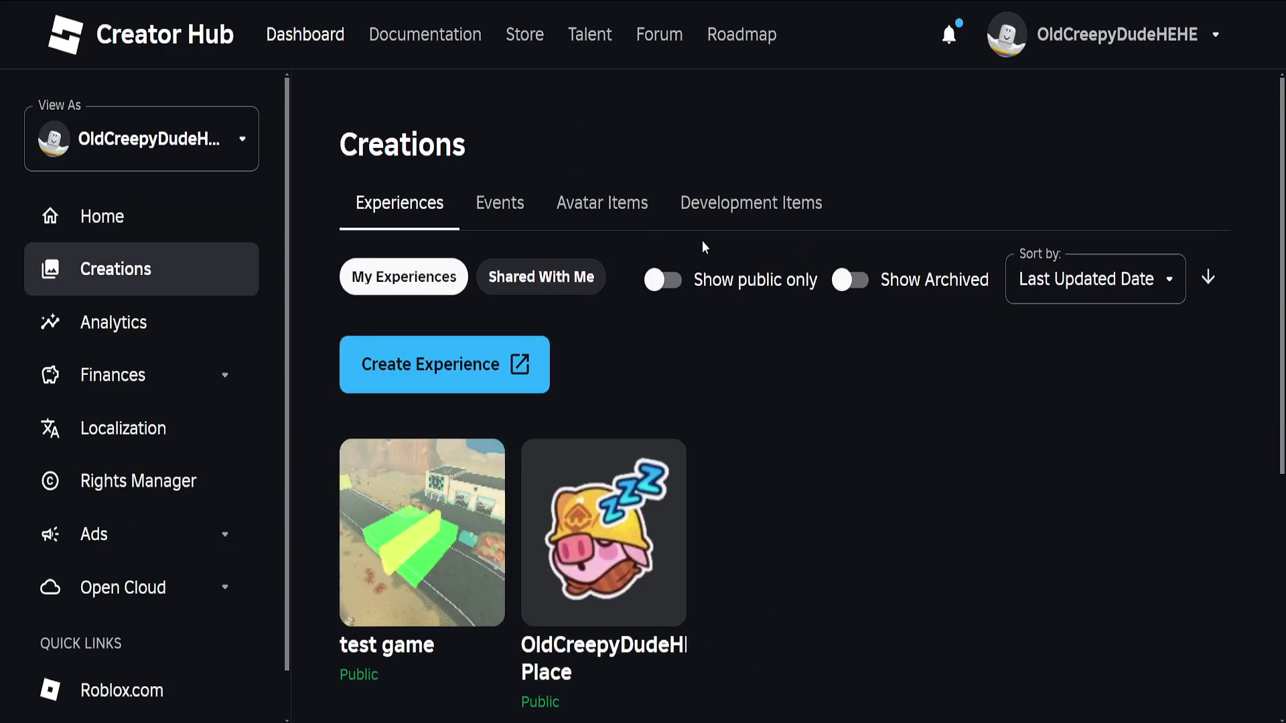
{"action": "scroll", "coordinate": [770, 224], "scroll_direction": "down", "scroll_amount": 1}
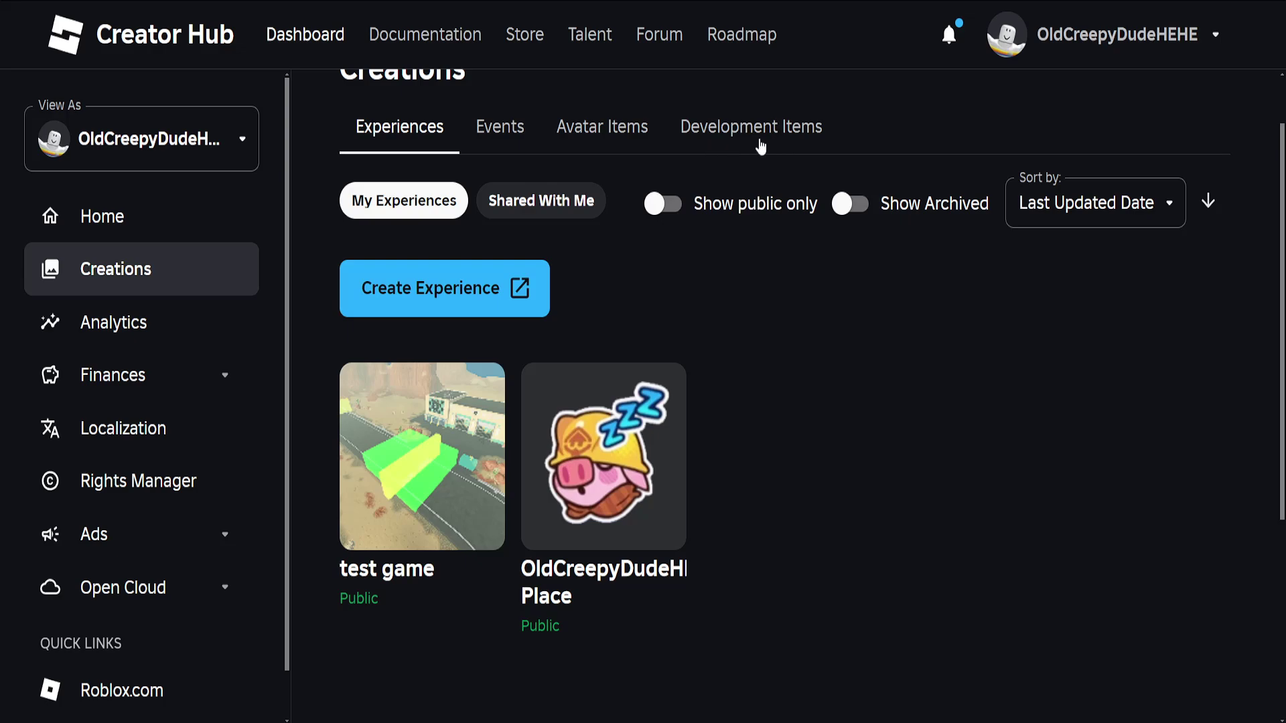
{"action": "left_click", "coordinate": [761, 147]}
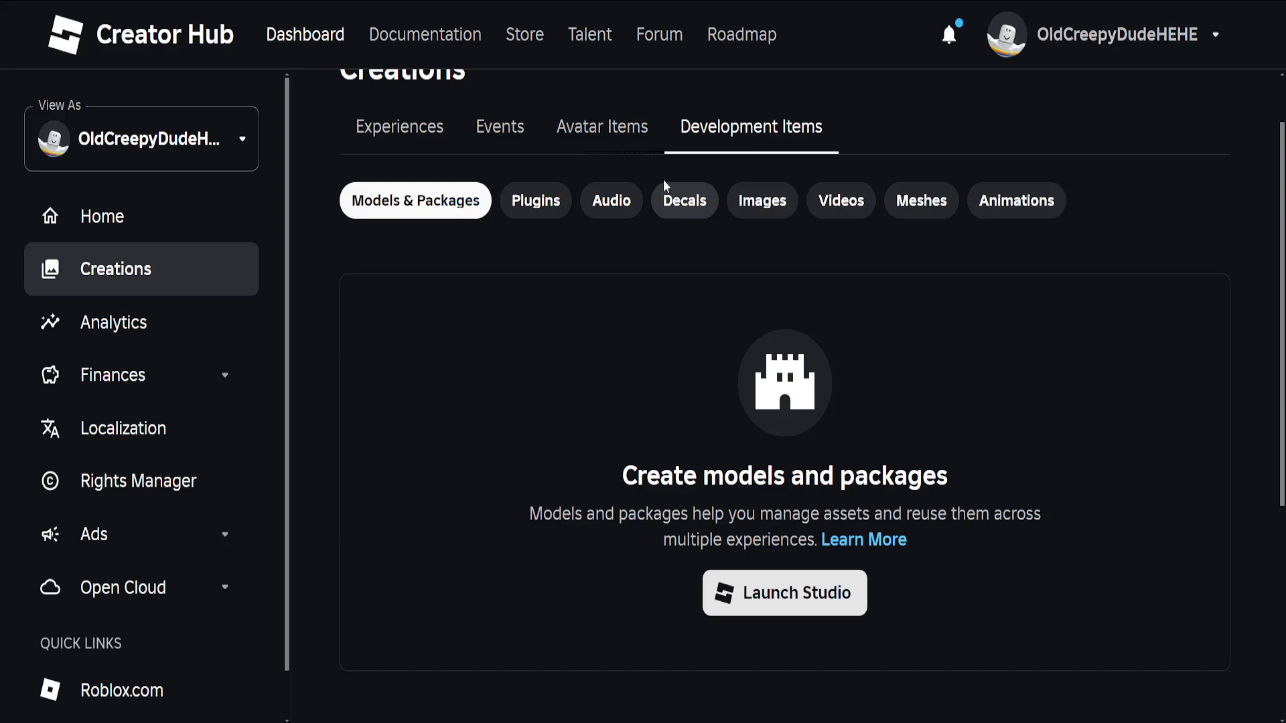
- Open the Decals category and review its limits: one file, jpg/png/tga/bmp, 20 MB maximum
{"action": "left_click", "coordinate": [683, 209]}
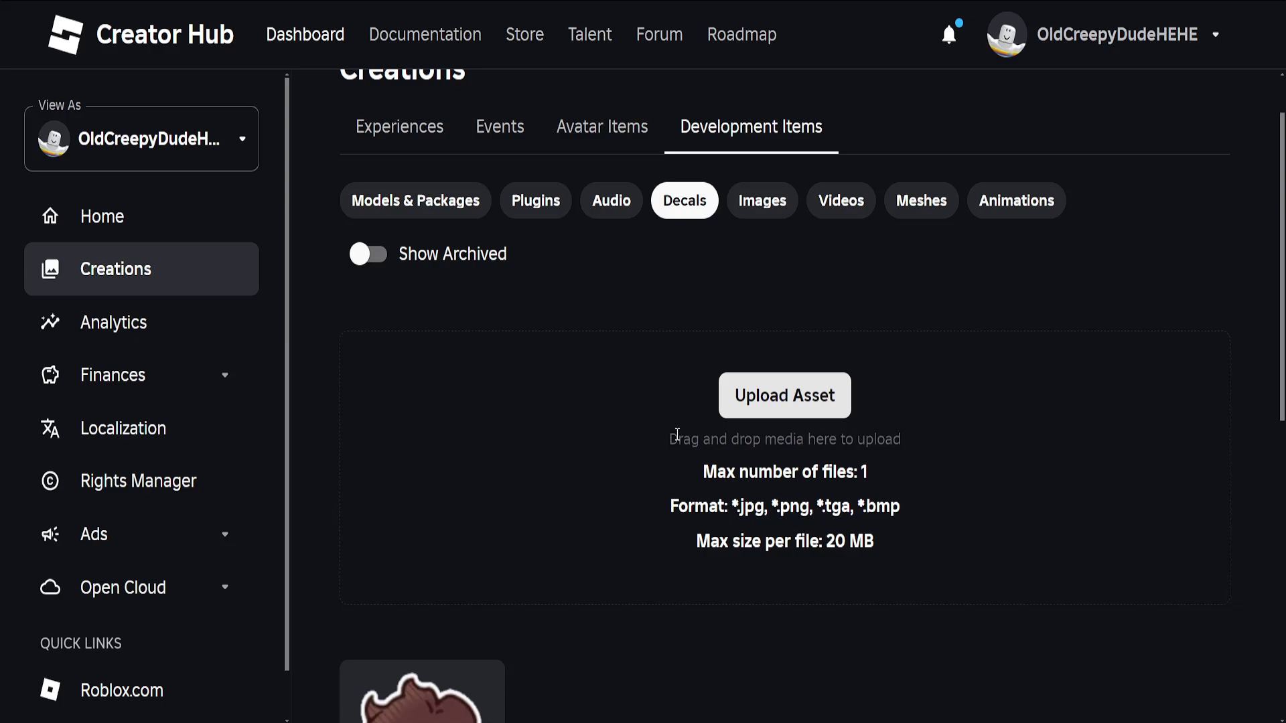
{"action": "left_click_drag", "start_coordinate": [697, 471], "coordinate": [865, 471]}
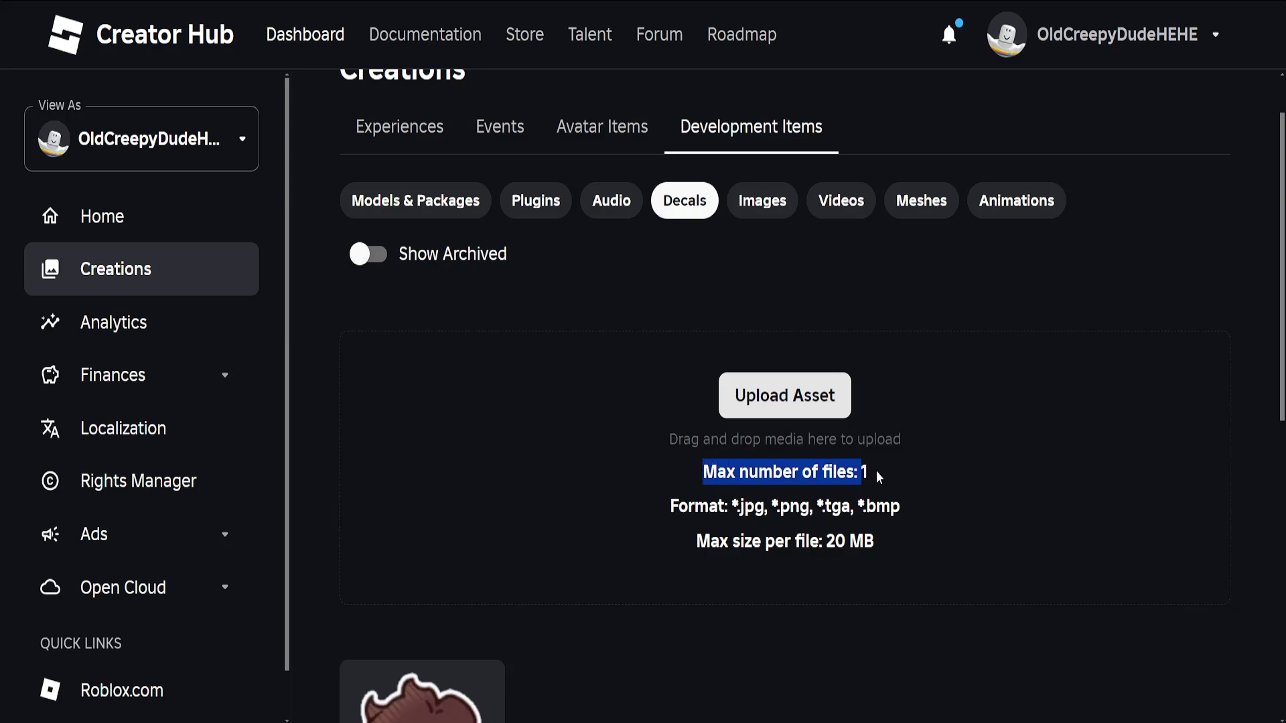
{"action": "left_click", "coordinate": [740, 498]}
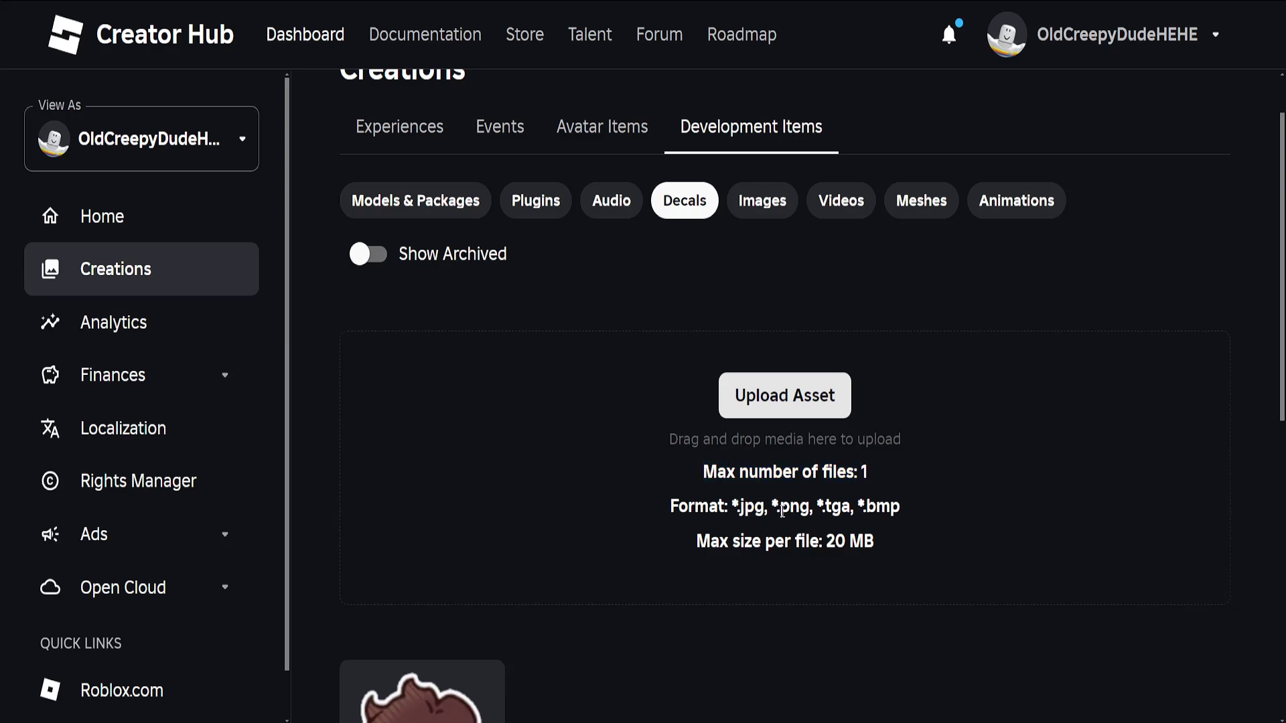
{"action": "left_click_drag", "start_coordinate": [866, 507], "coordinate": [902, 507]}
{"action": "left_click", "coordinate": [854, 508]}
{"action": "left_click_drag", "start_coordinate": [721, 540], "coordinate": [867, 541]}
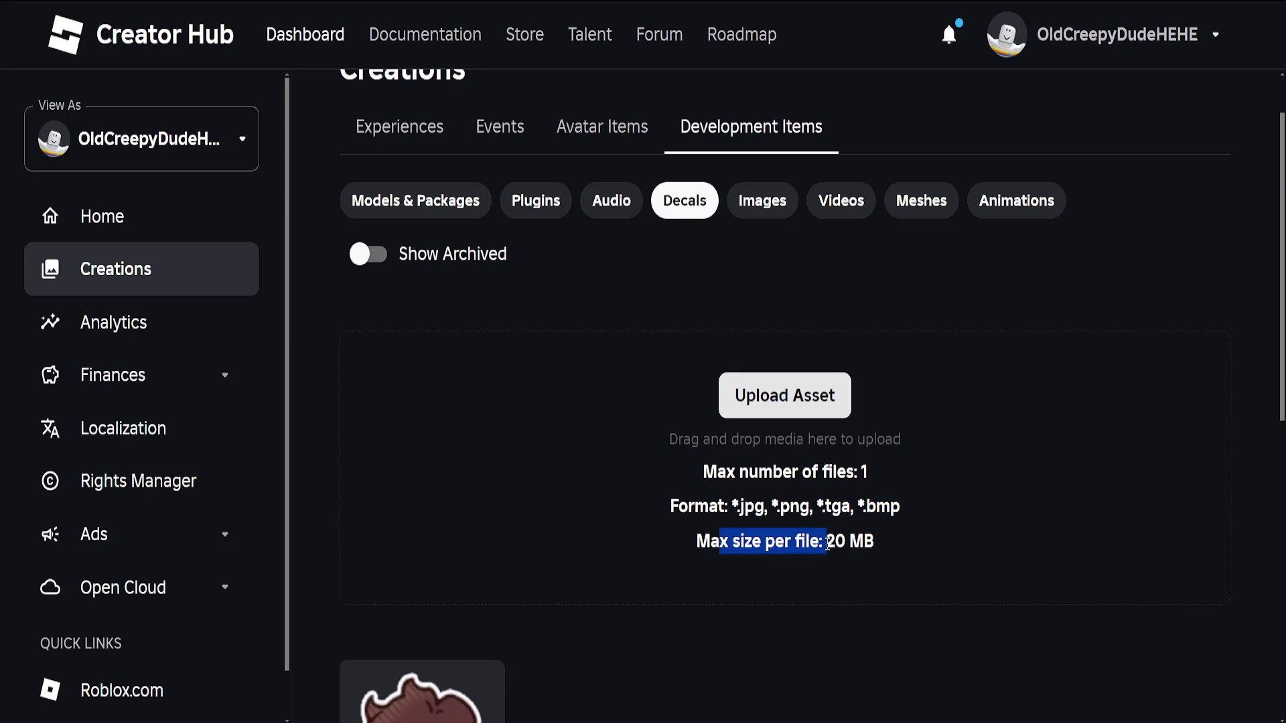
{"action": "left_click", "coordinate": [870, 543]}
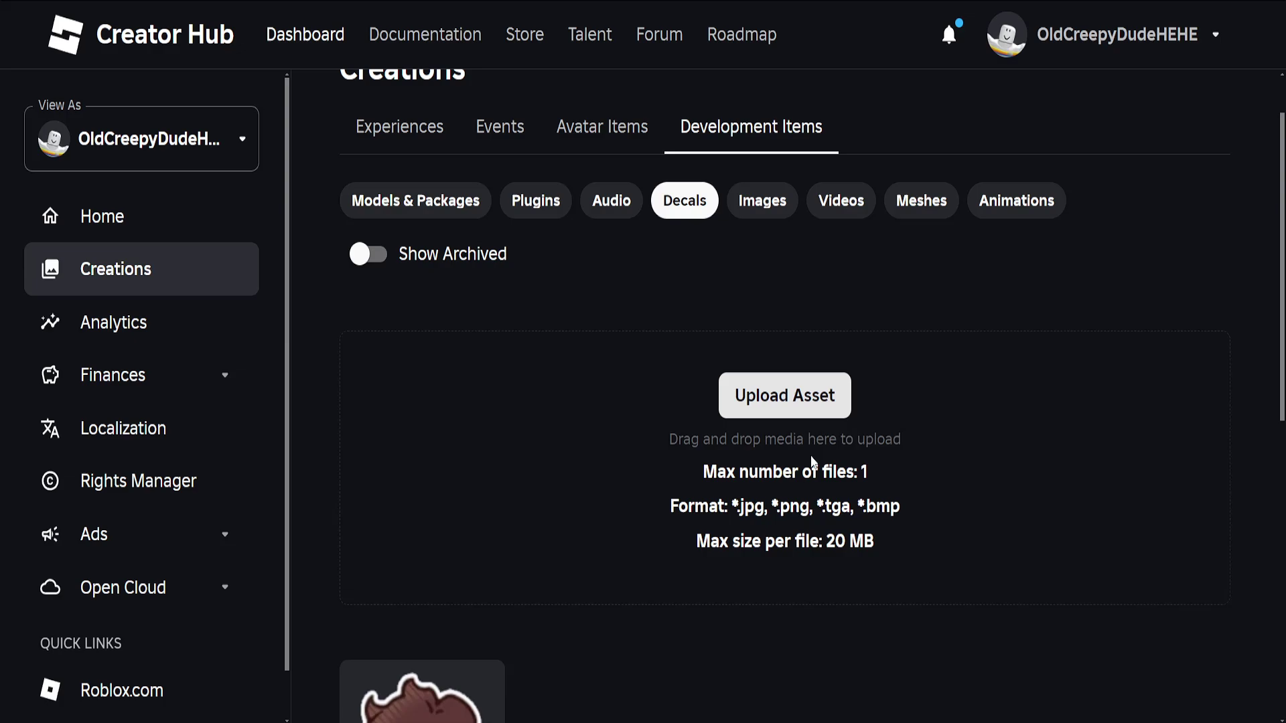
- Start a new asset upload and pick rambert.png from the computer
{"action": "left_click", "coordinate": [784, 412]}
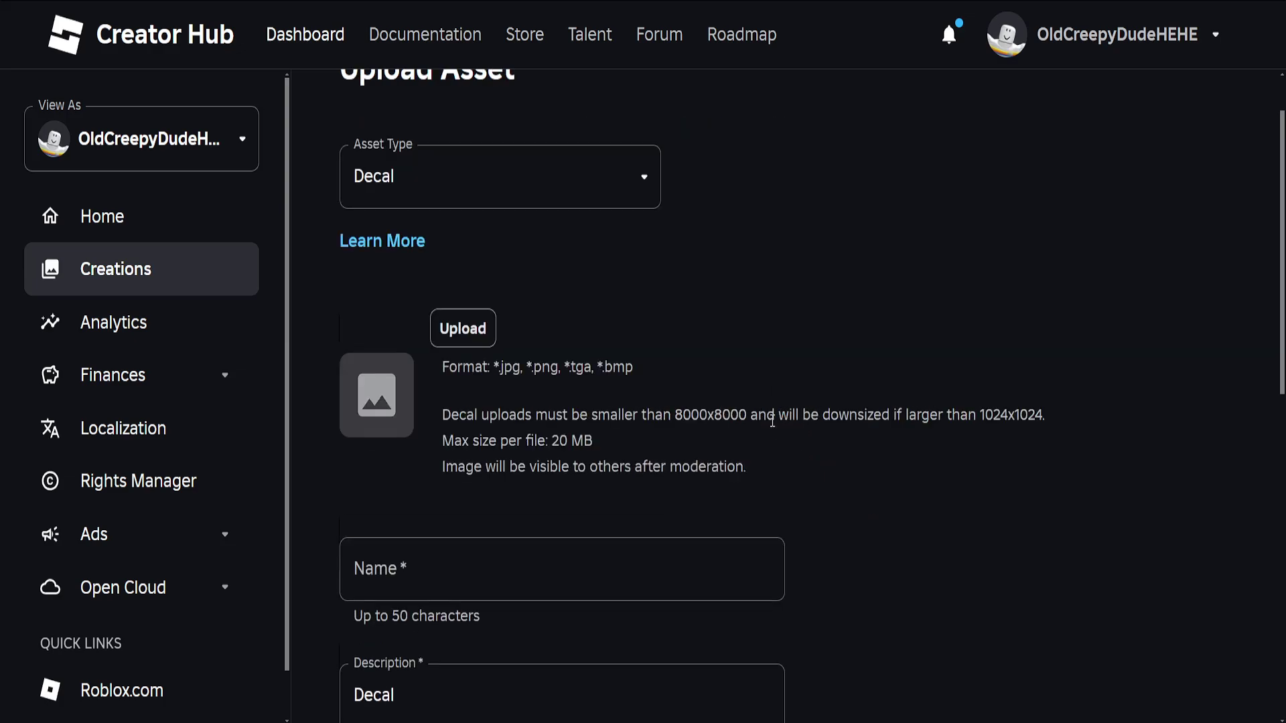
{"action": "left_click", "coordinate": [461, 340]}
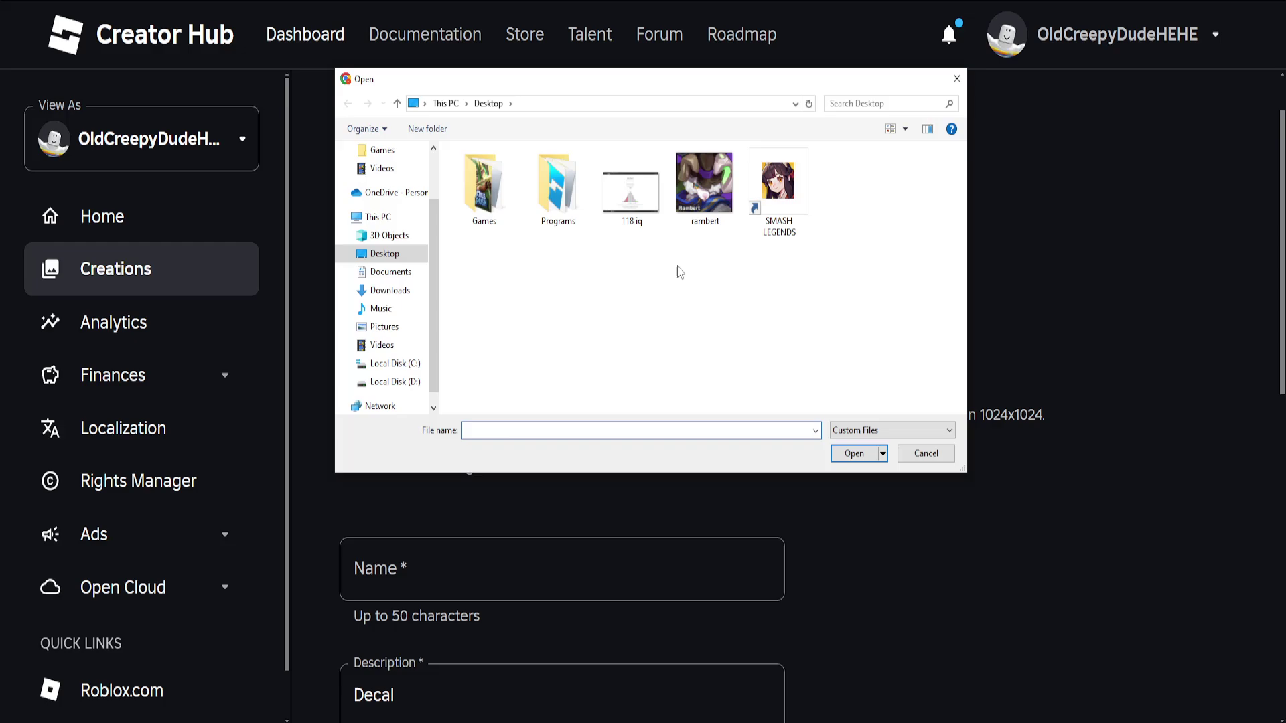
{"action": "mouse_move", "coordinate": [704, 183]}
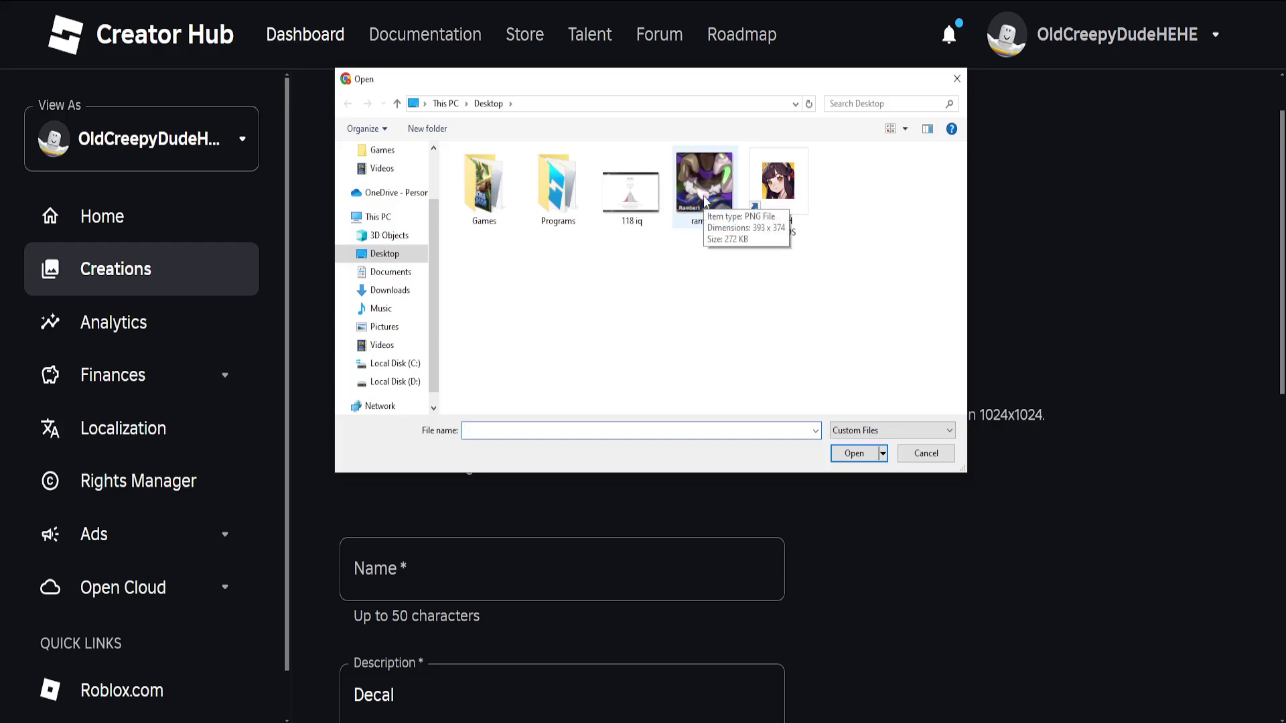
{"action": "left_click", "coordinate": [707, 202]}
- Attach rambert.png, check the name reads 'rambert', and upload the decal
{"action": "left_click", "coordinate": [854, 454]}
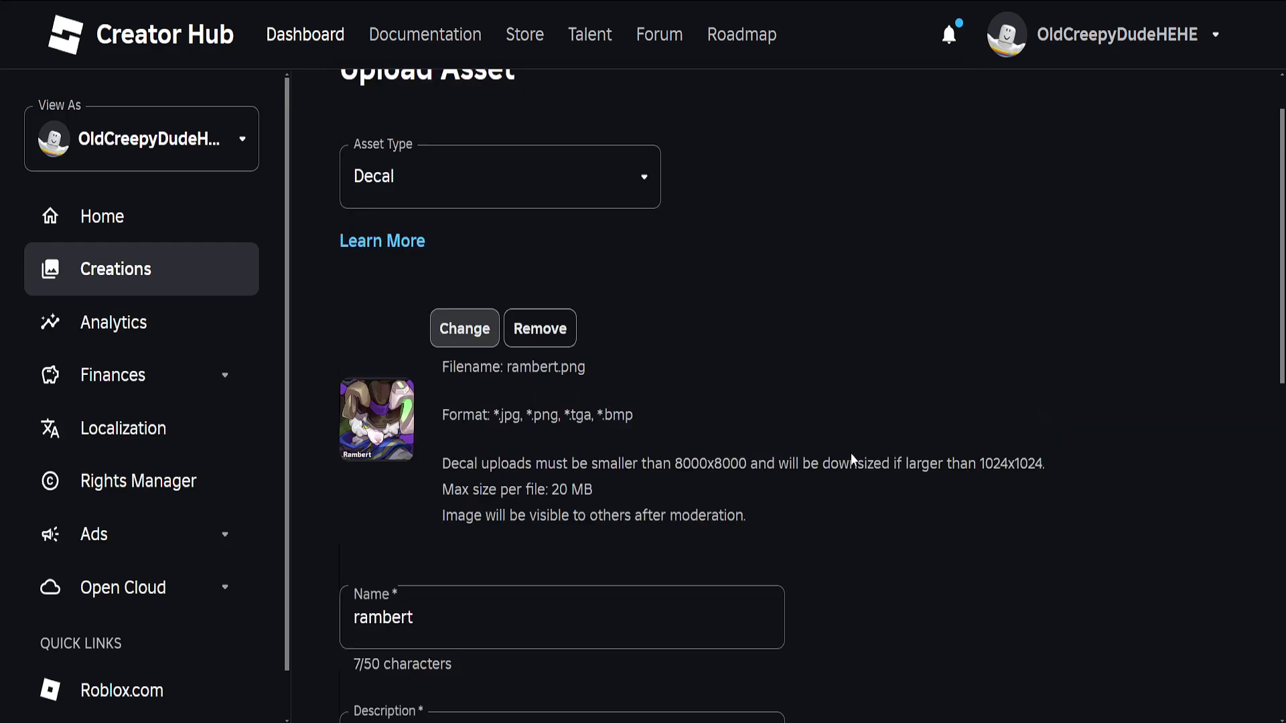
{"action": "scroll", "coordinate": [807, 411], "scroll_direction": "down", "scroll_amount": 2}
{"action": "left_click", "coordinate": [422, 465]}
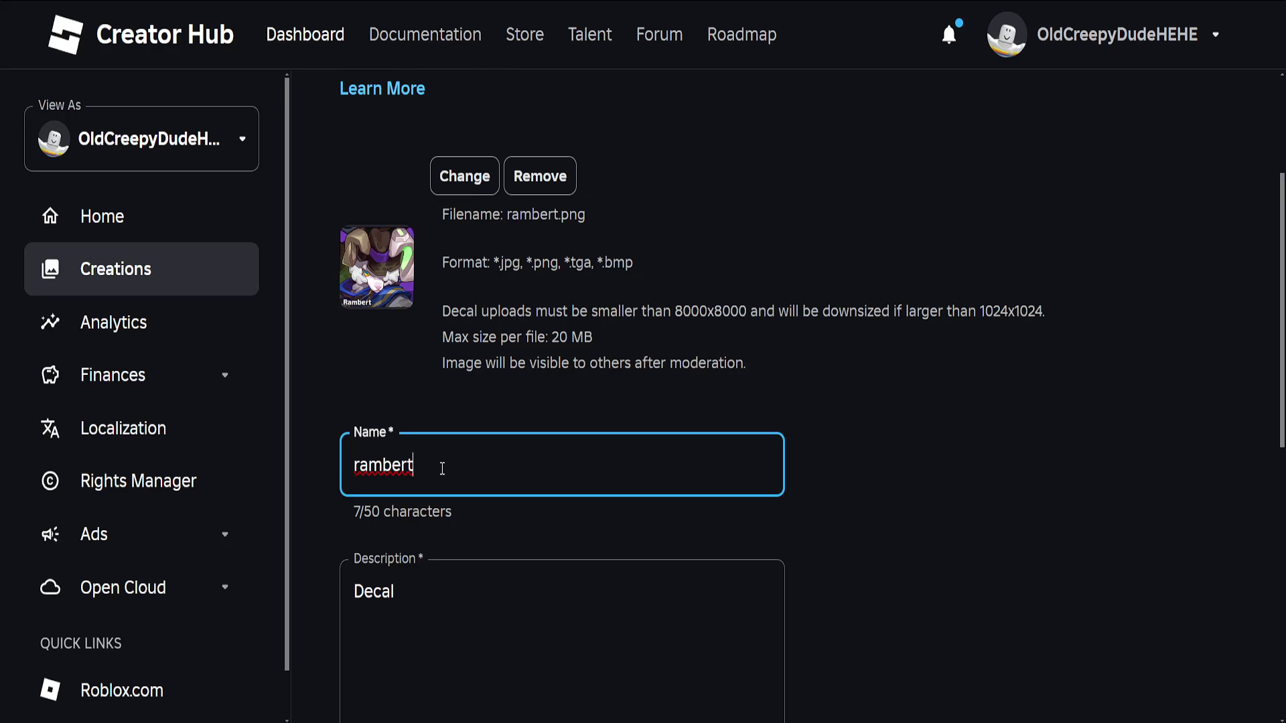
{"action": "double_click", "coordinate": [383, 465]}
{"action": "scroll", "coordinate": [442, 468], "scroll_direction": "down", "scroll_amount": 2}
{"action": "scroll", "coordinate": [422, 401], "scroll_direction": "down", "scroll_amount": 1}
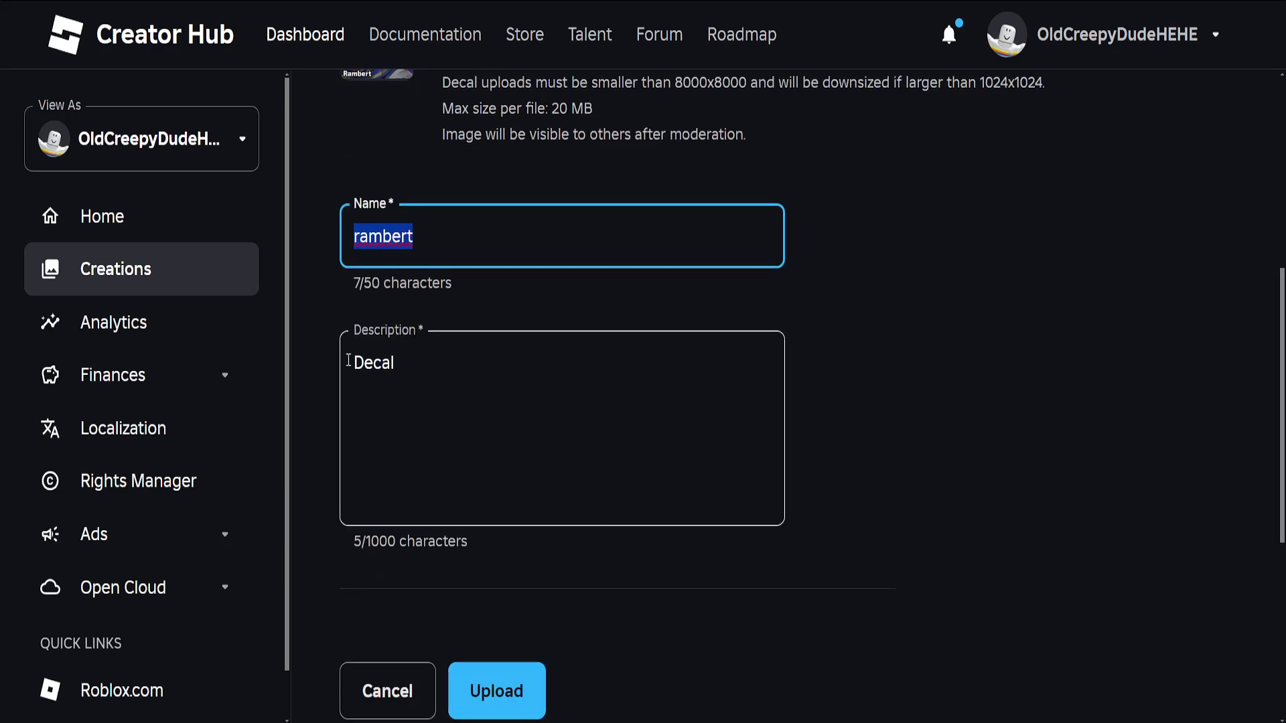
{"action": "scroll", "coordinate": [550, 629], "scroll_direction": "down", "scroll_amount": 2}
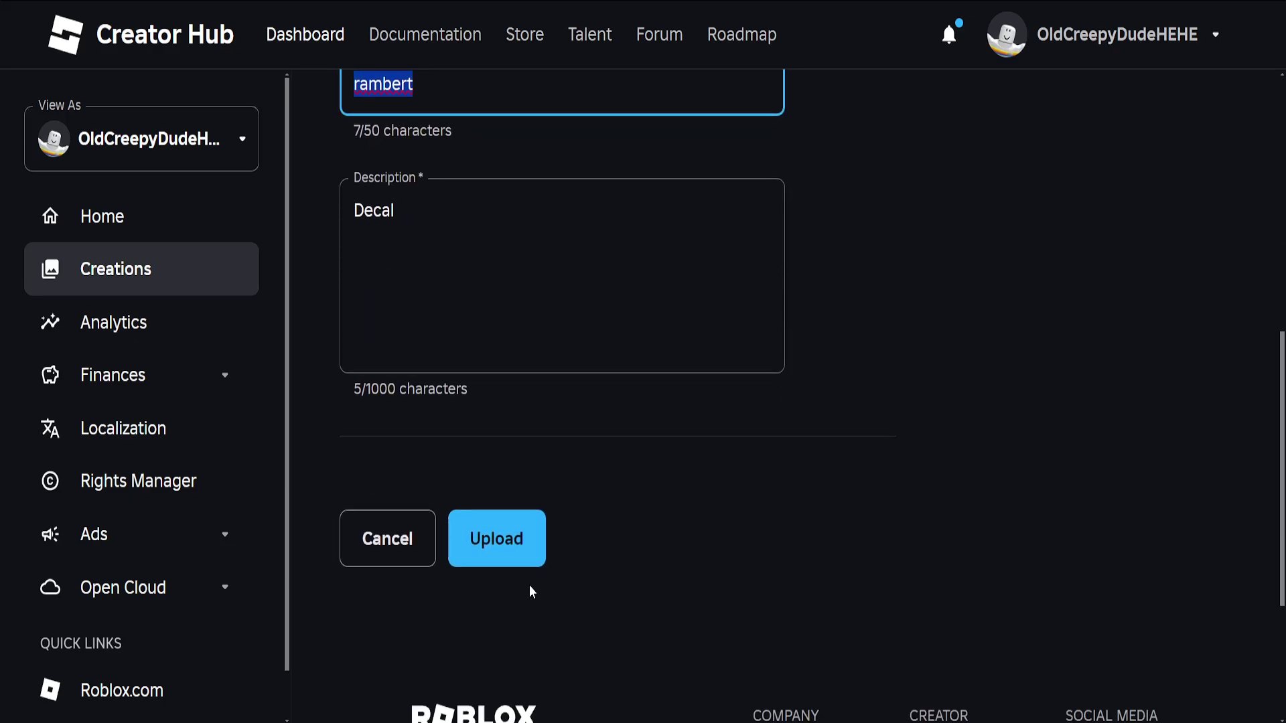
{"action": "left_click", "coordinate": [496, 537]}
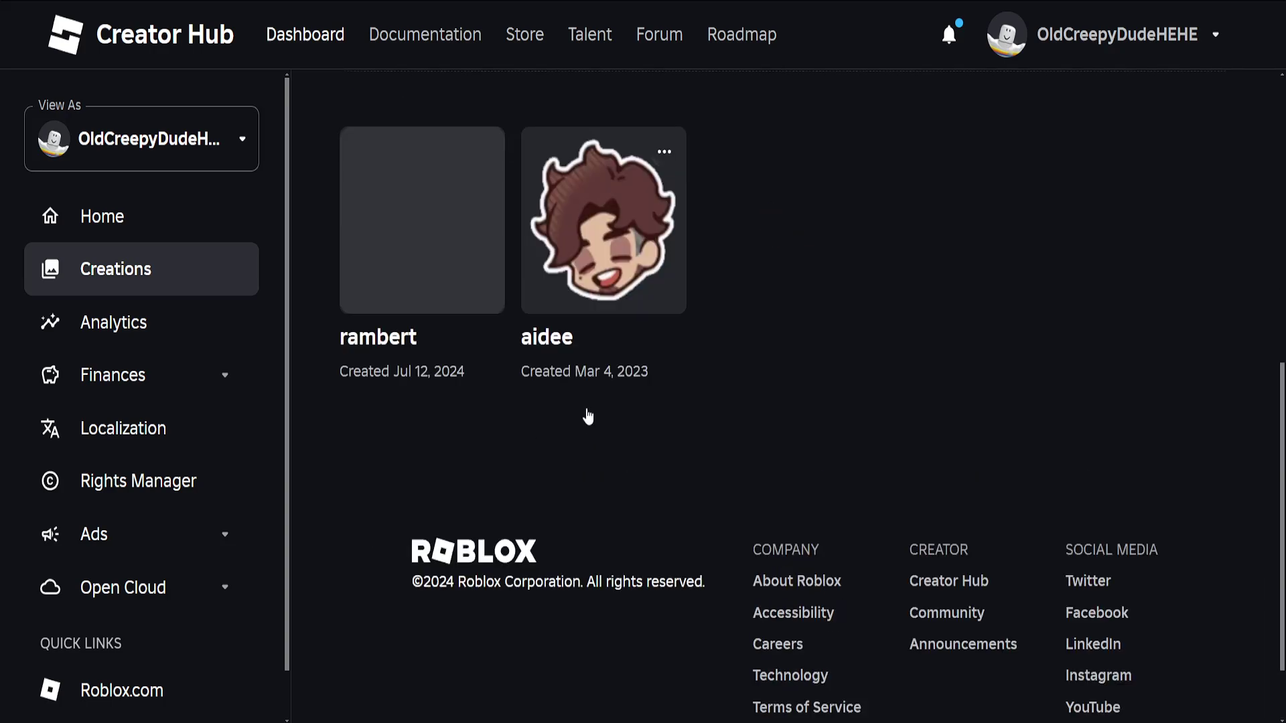
{"action": "scroll", "coordinate": [409, 302], "scroll_direction": "up", "scroll_amount": 2}
{"action": "scroll", "coordinate": [409, 353], "scroll_direction": "up", "scroll_amount": 2}
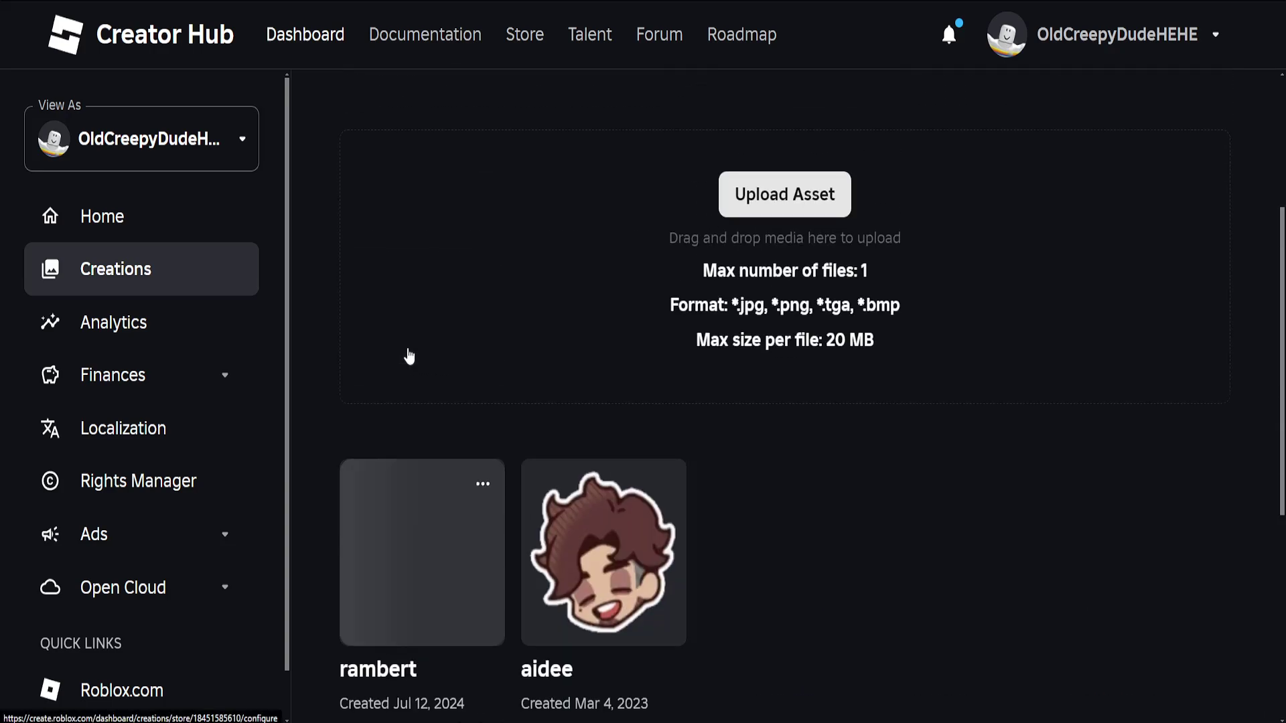
{"action": "scroll", "coordinate": [408, 351], "scroll_direction": "up", "scroll_amount": 1}
{"action": "scroll", "coordinate": [437, 582], "scroll_direction": "down", "scroll_amount": 1}
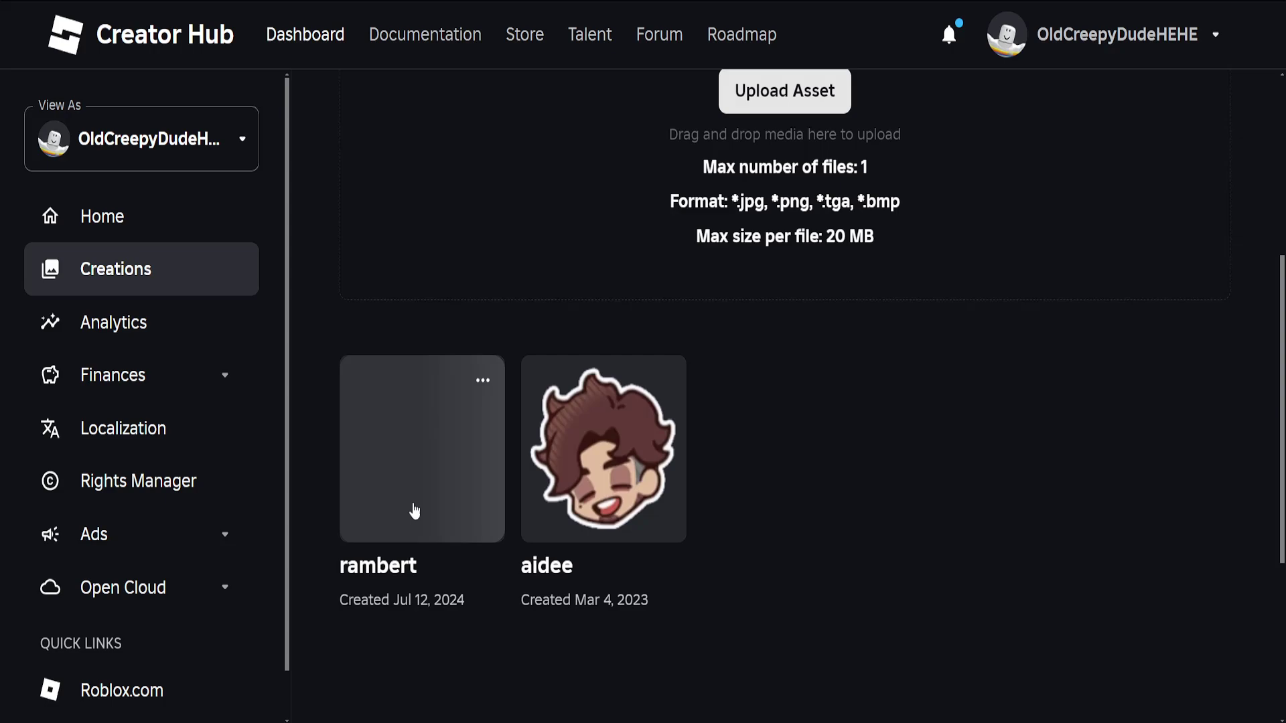
{"action": "scroll", "coordinate": [463, 500], "scroll_direction": "up", "scroll_amount": 4}
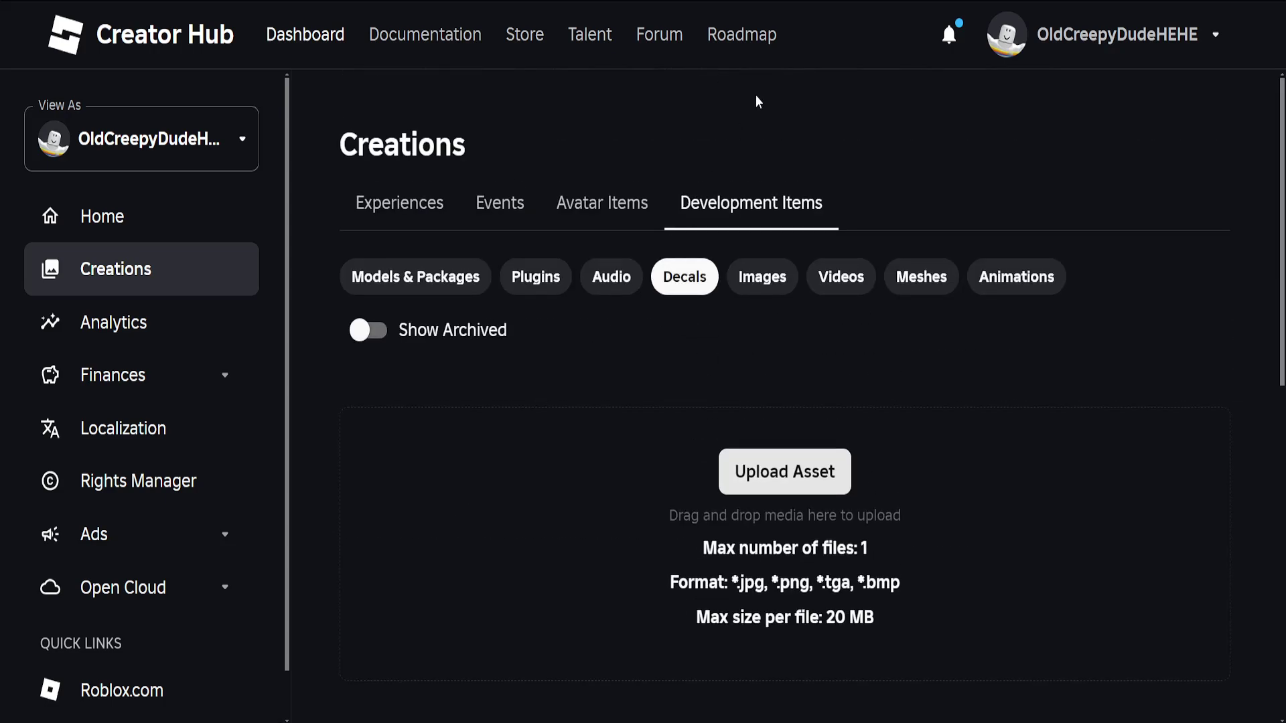